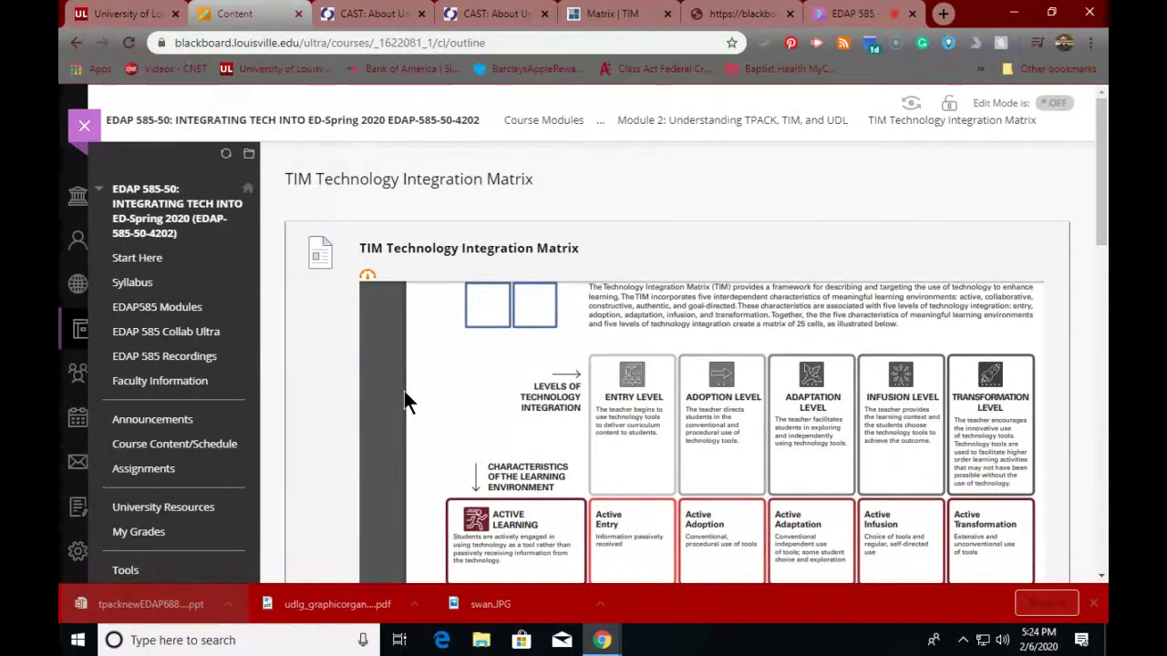
Go back to Module 2 and open the TES Teach with Blendspace link from its TES Teach with Blendspace Resources folder.
scroll(424, 385, "down", 1)
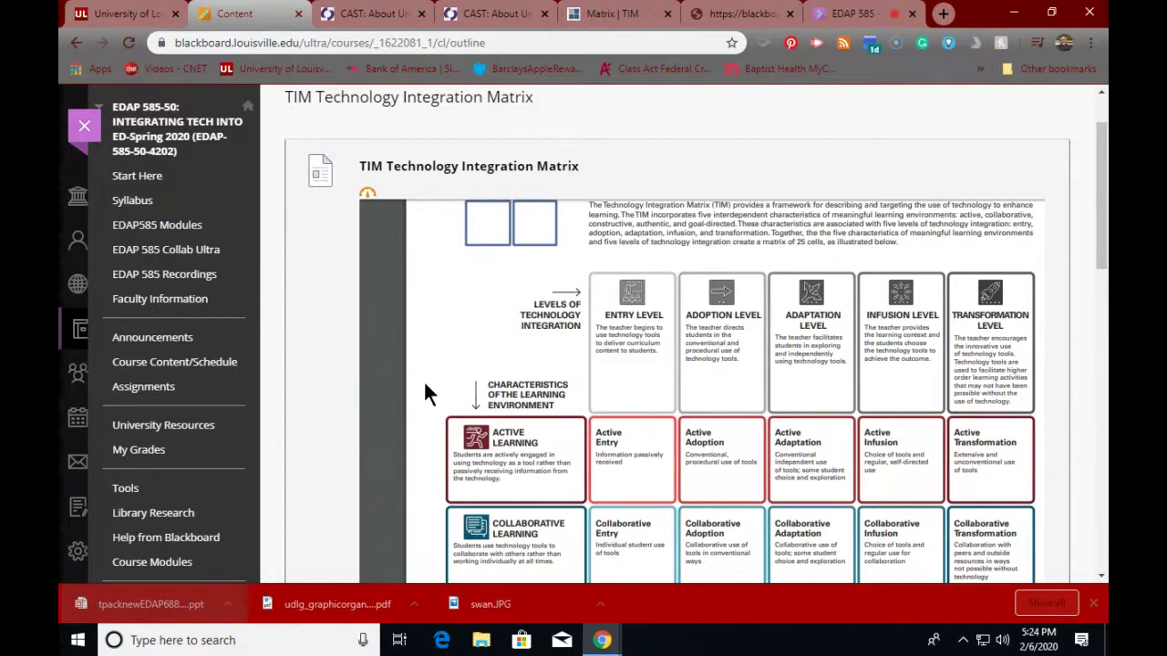
scroll(423, 379, "up", 5)
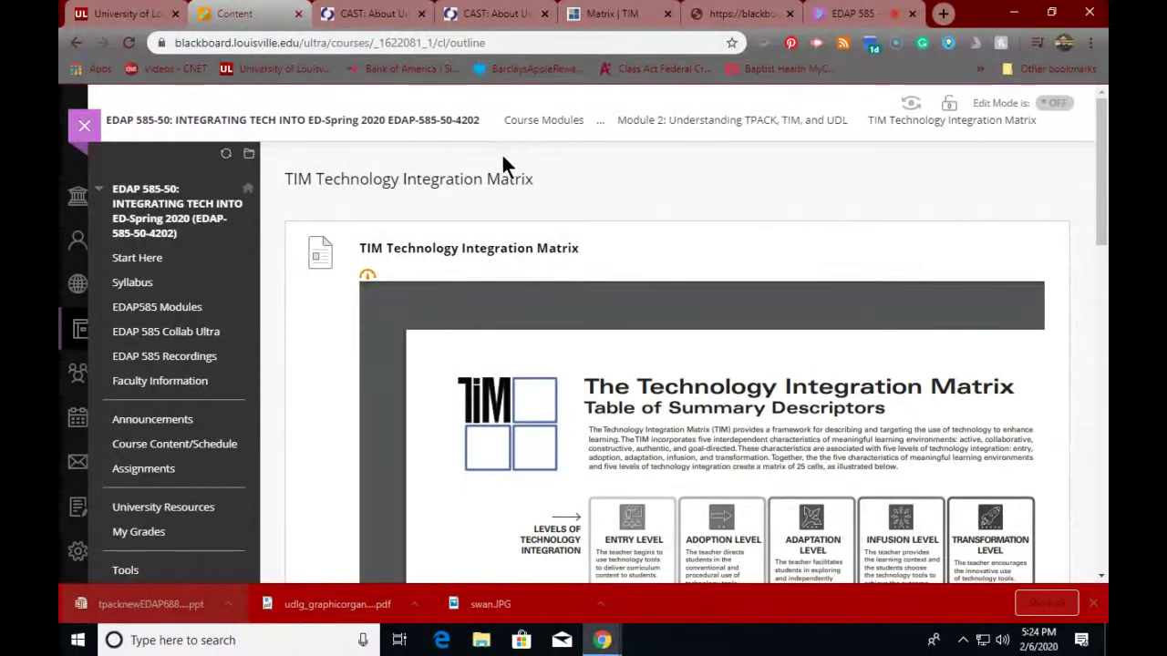
left_click(695, 126)
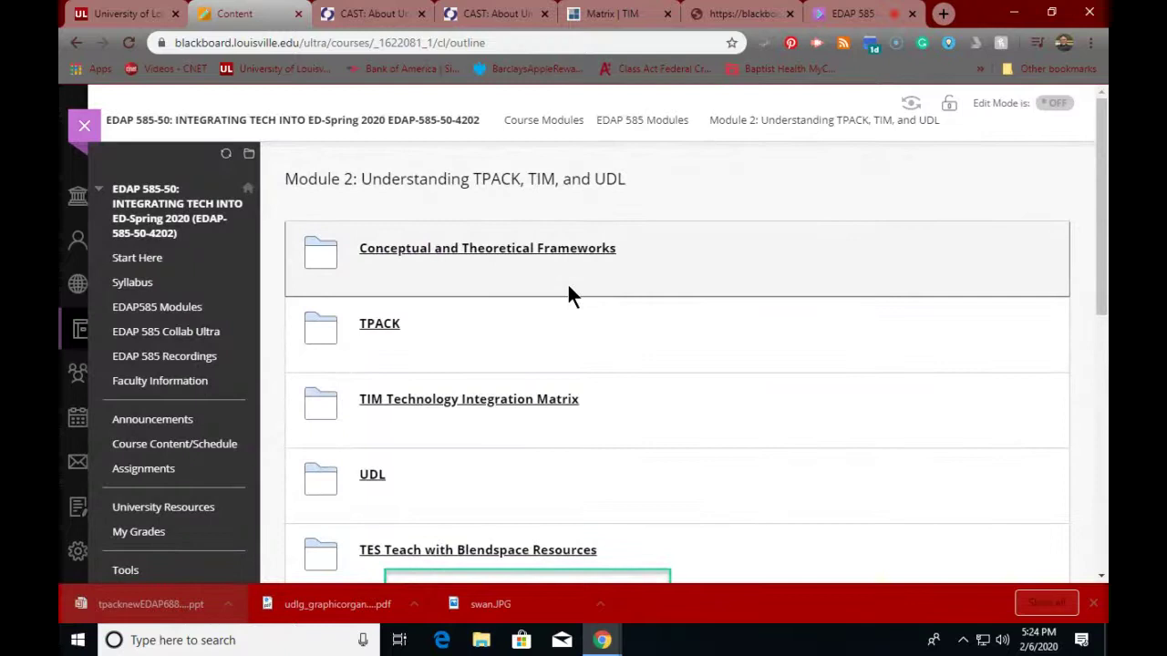
scroll(567, 290, "down", 3)
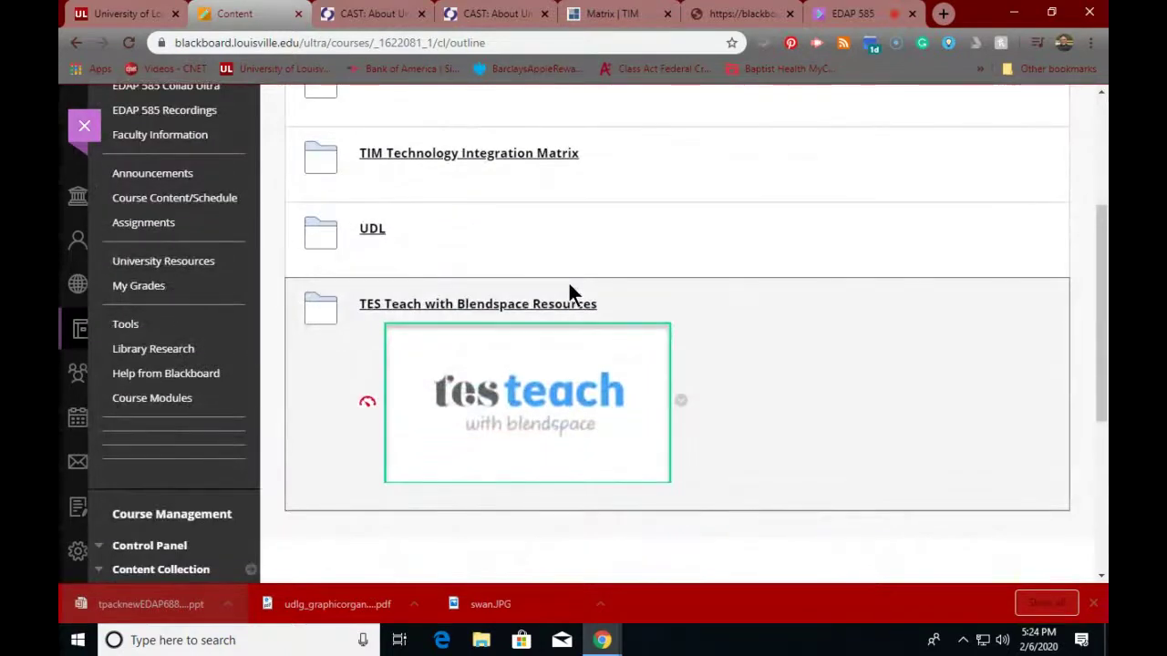
left_click(511, 307)
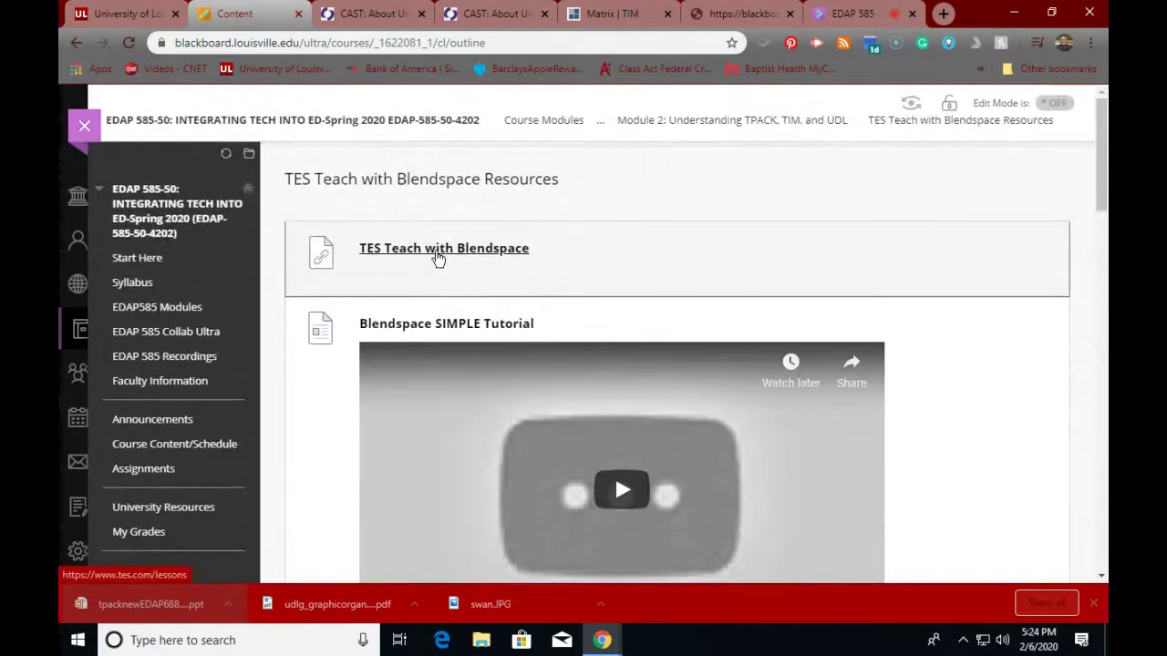
left_click(435, 249)
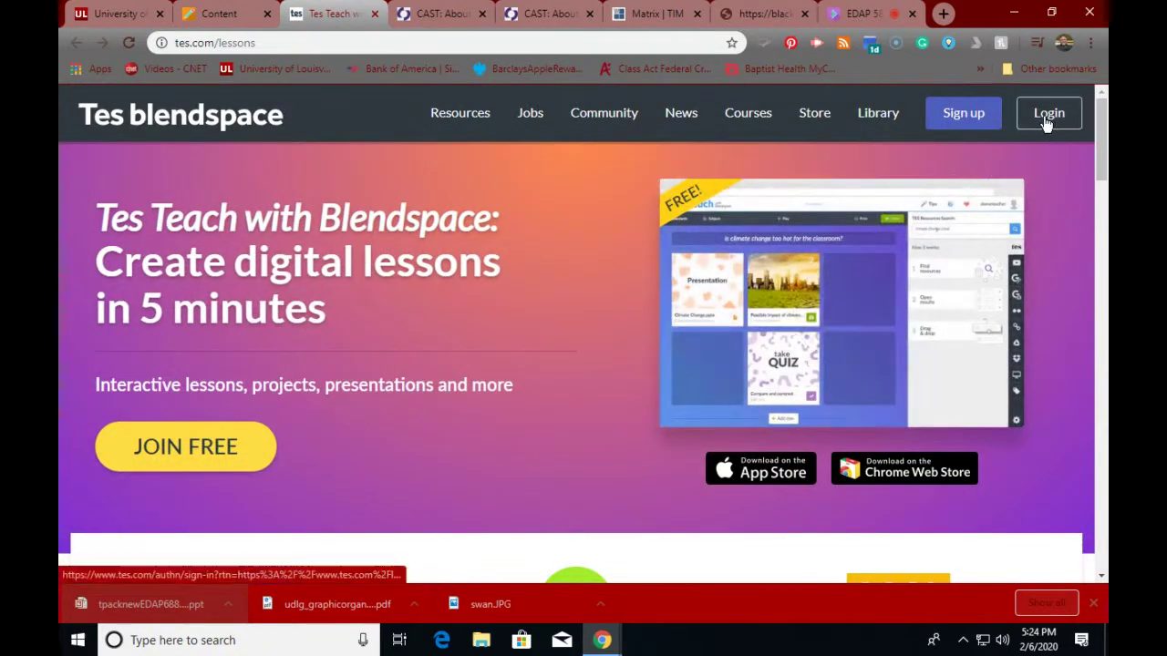
Log in to Tes Blendspace with the prefilled account credentials and dismiss the Tes Resources promotion.
left_click(1049, 117)
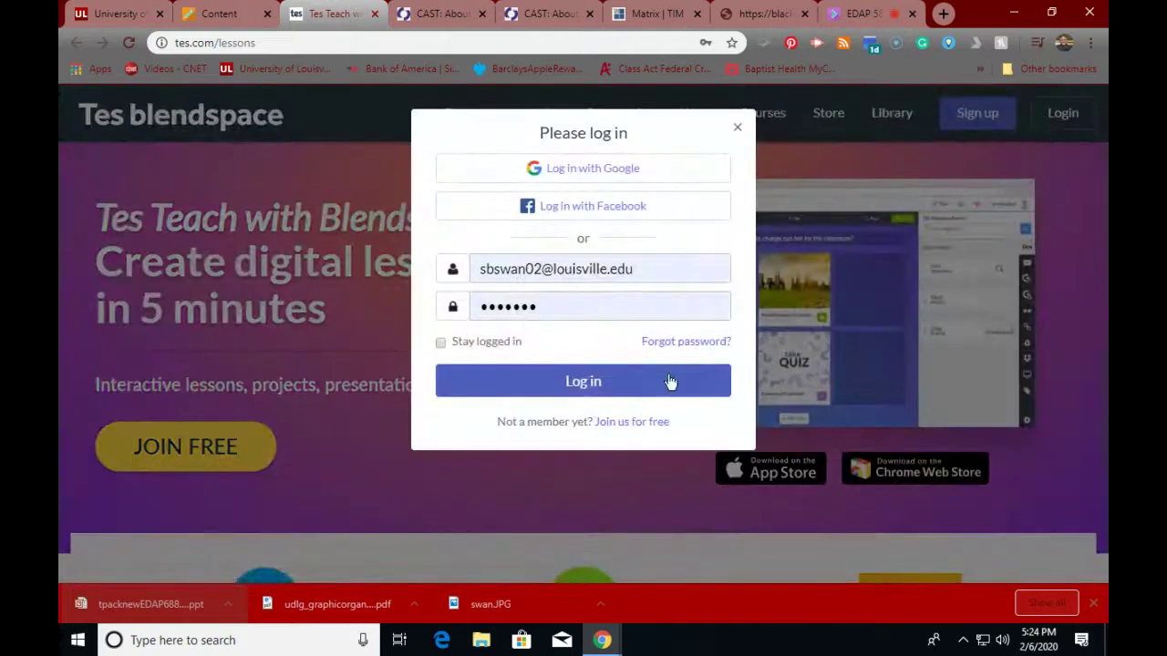
left_click(576, 390)
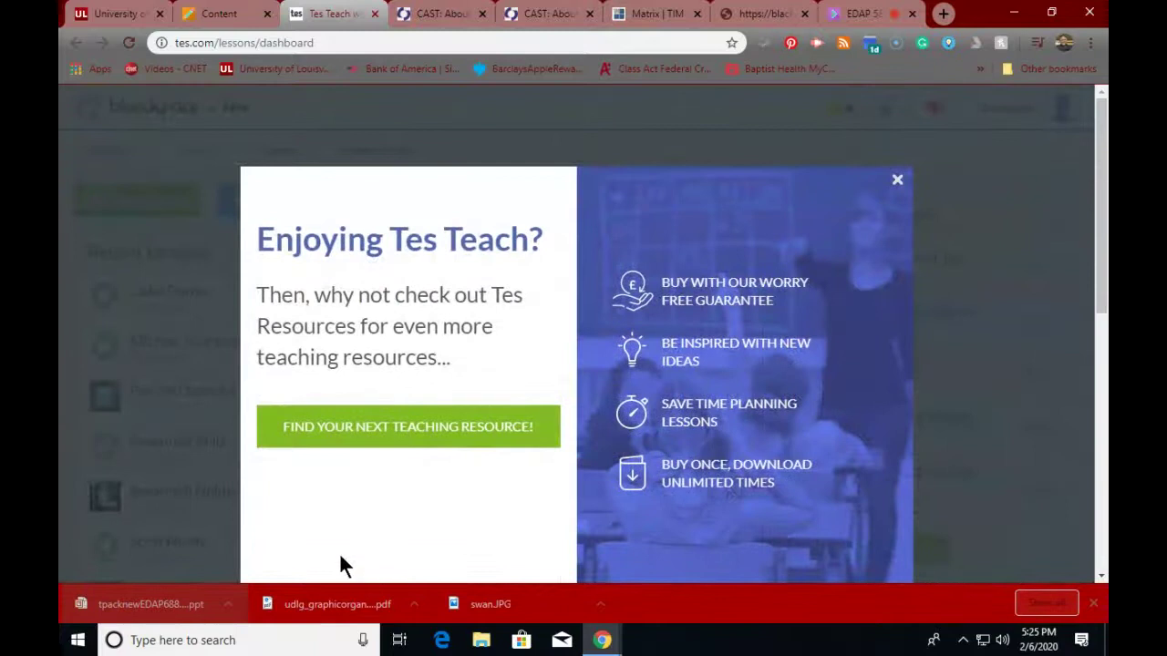
left_click(898, 182)
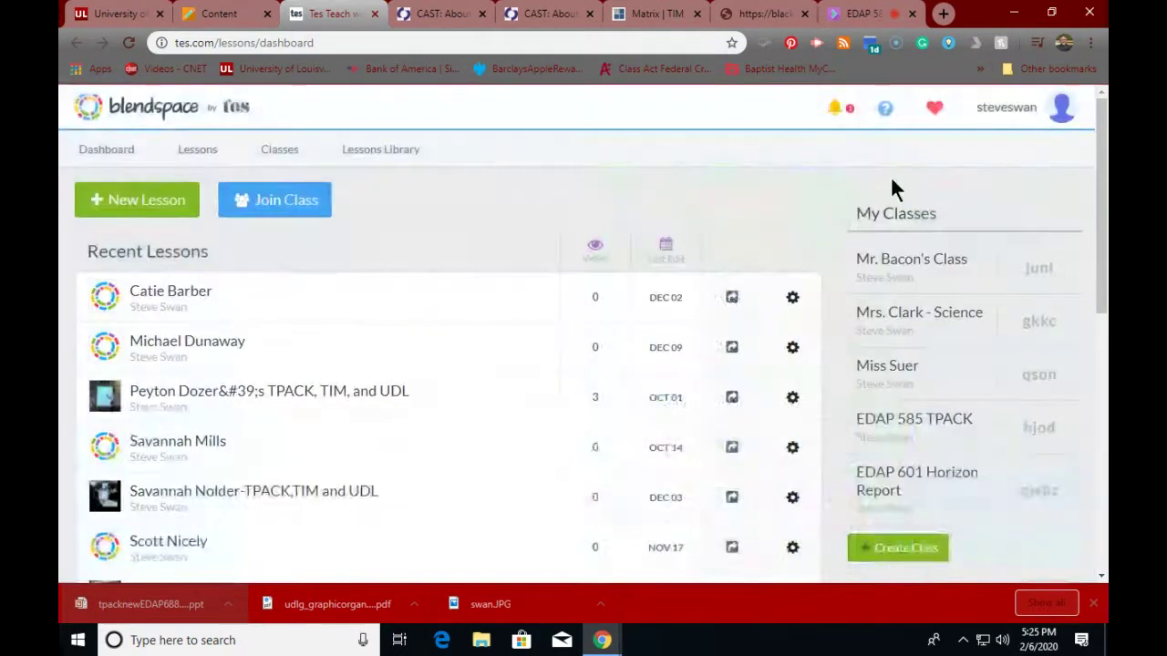
Create a new lesson and title it with the author's full name followed by "TPACK TIM UDL Demo".
left_click(143, 192)
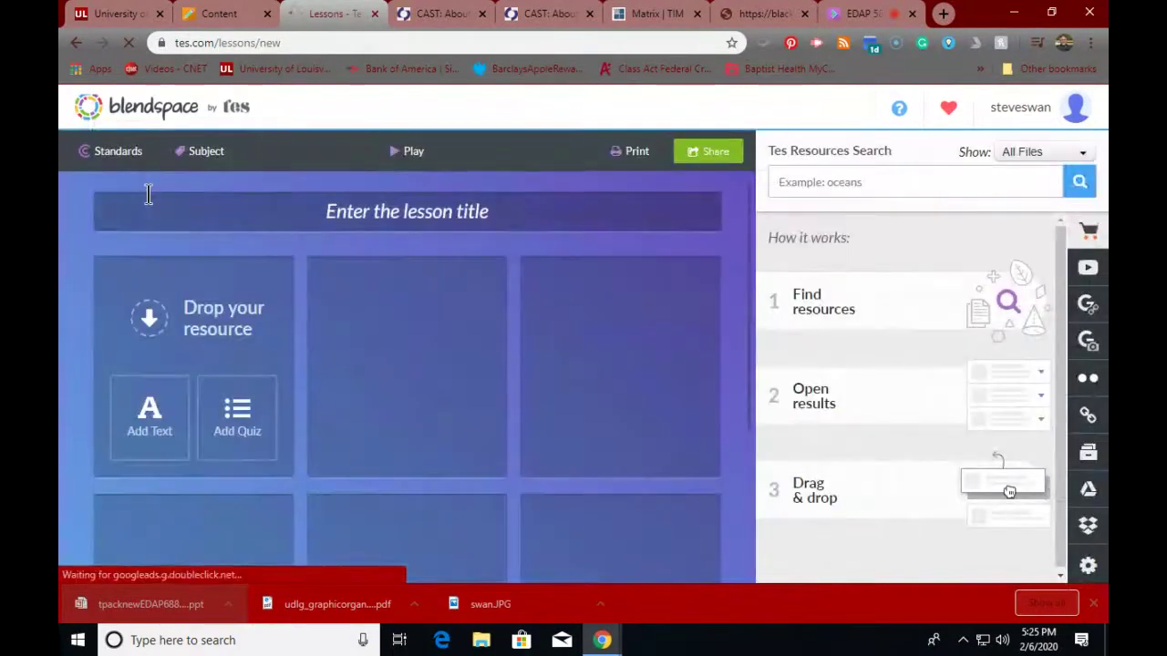
left_click(459, 207)
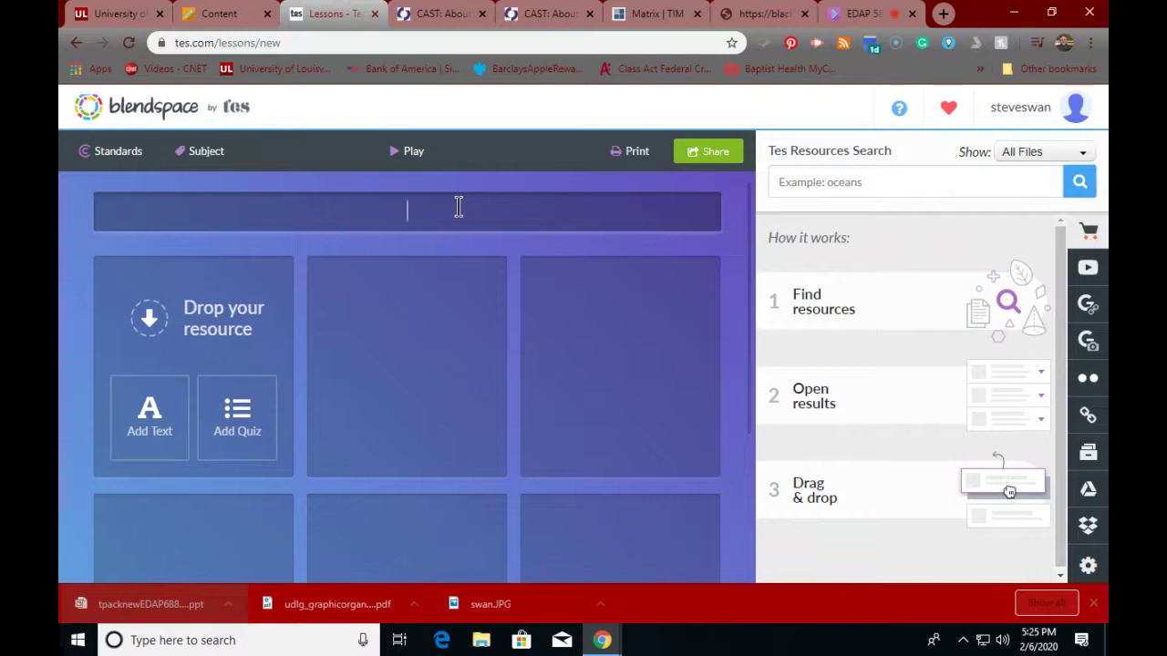
type("Steve Swan")
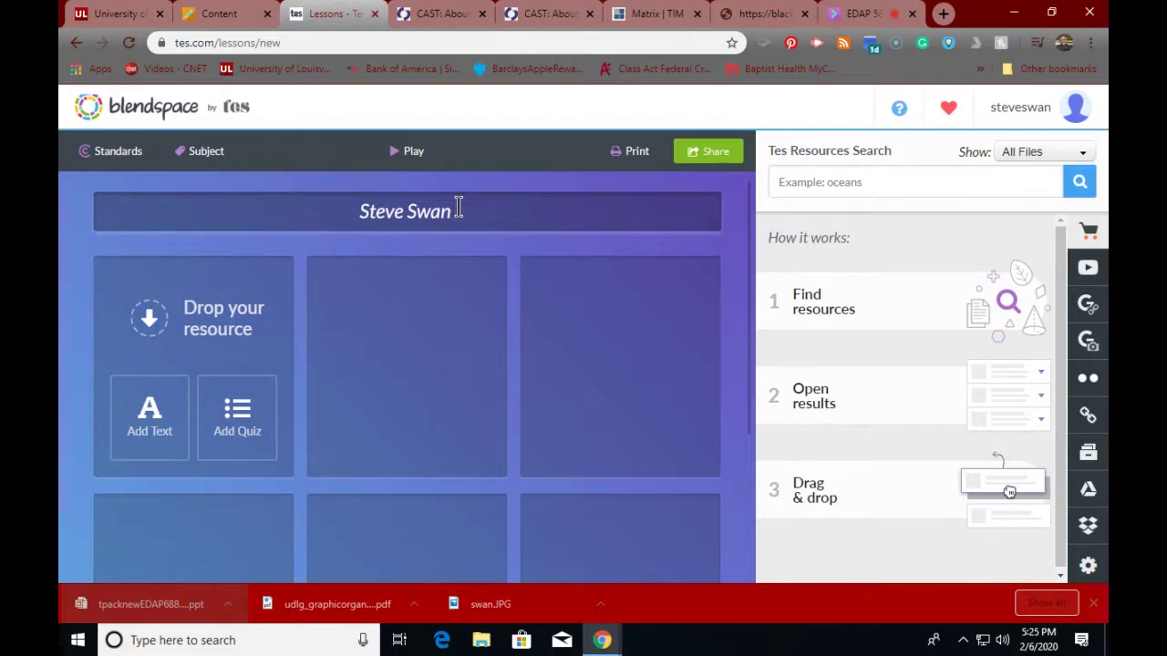
type("TP")
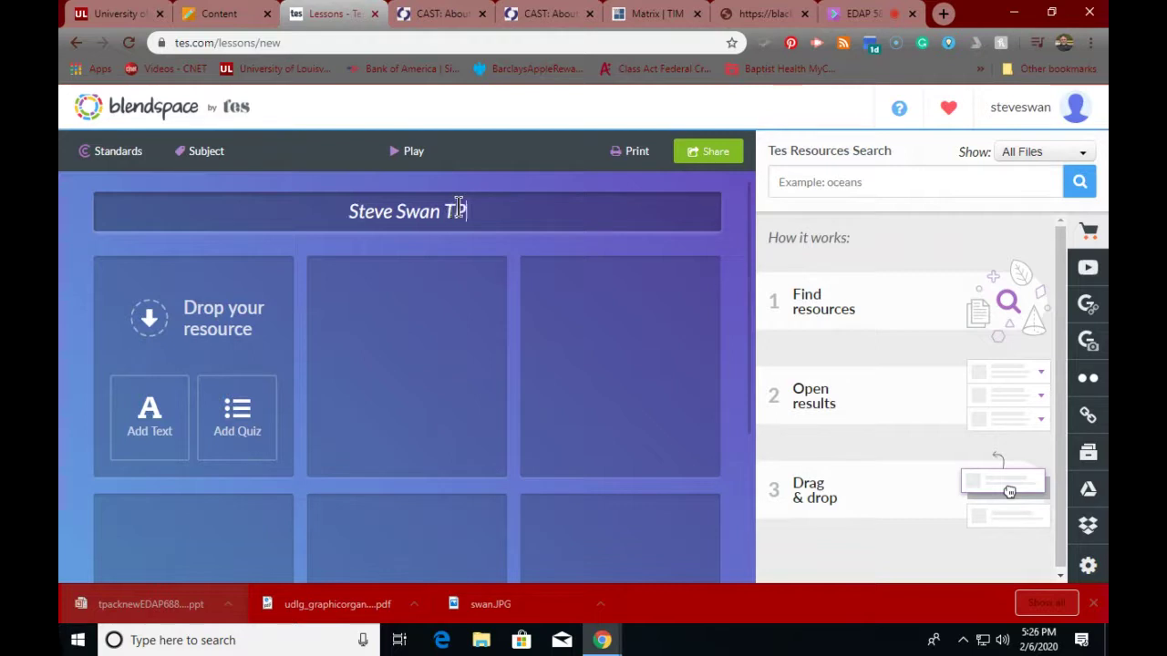
type("ACK T")
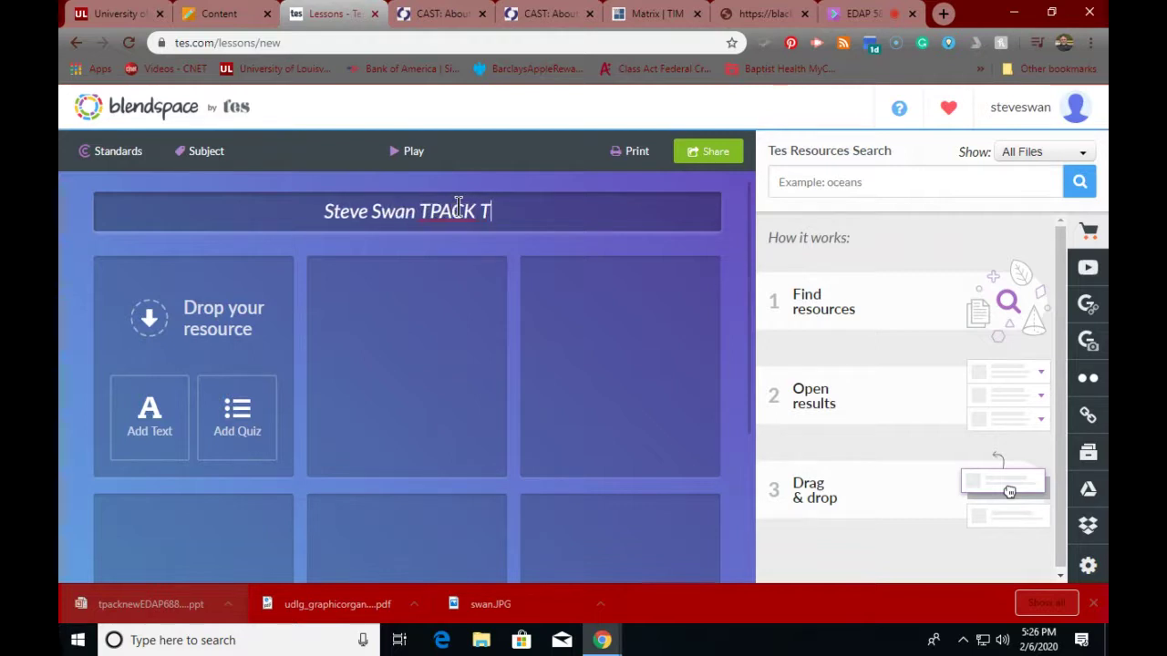
type("IM U")
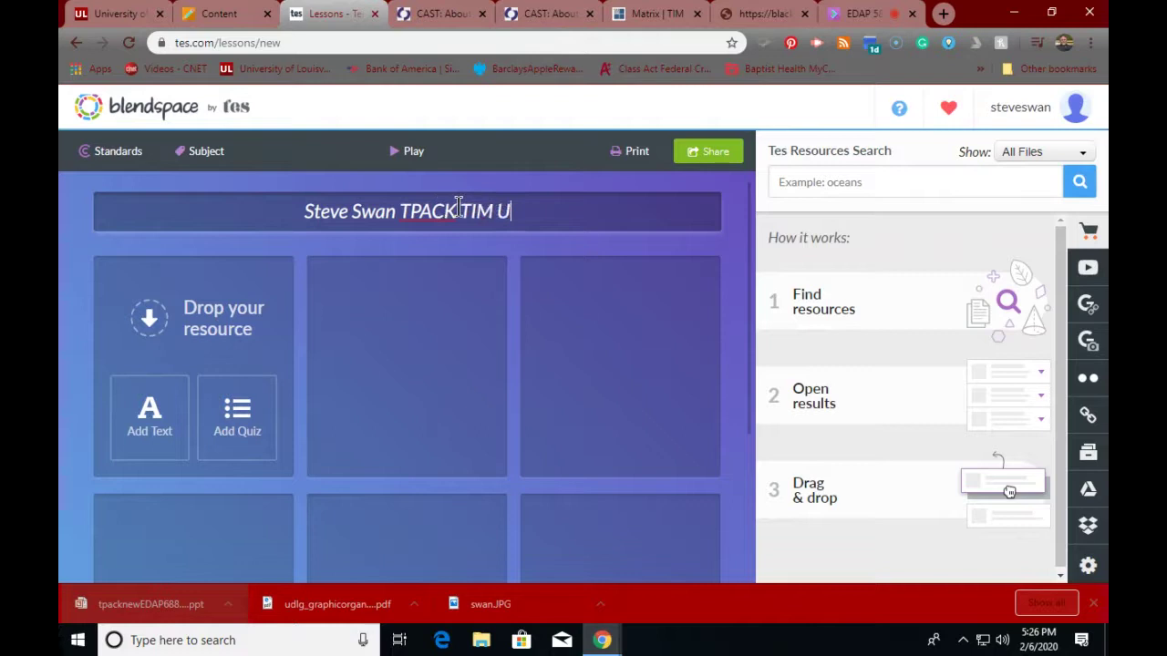
type("DL De")
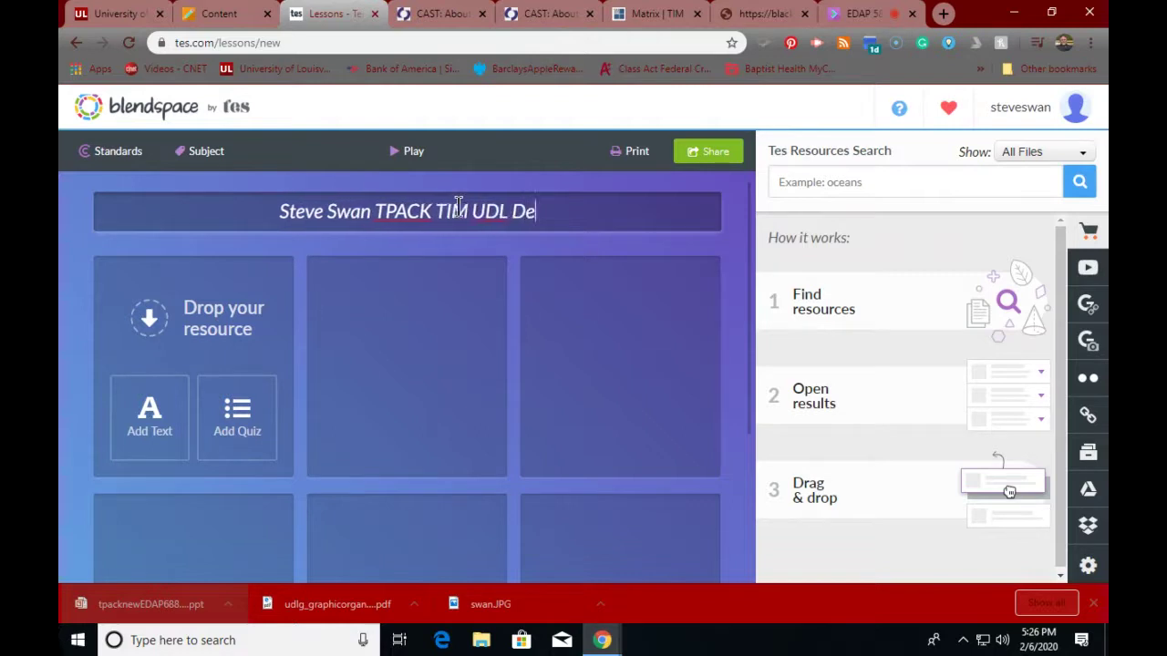
type("mo")
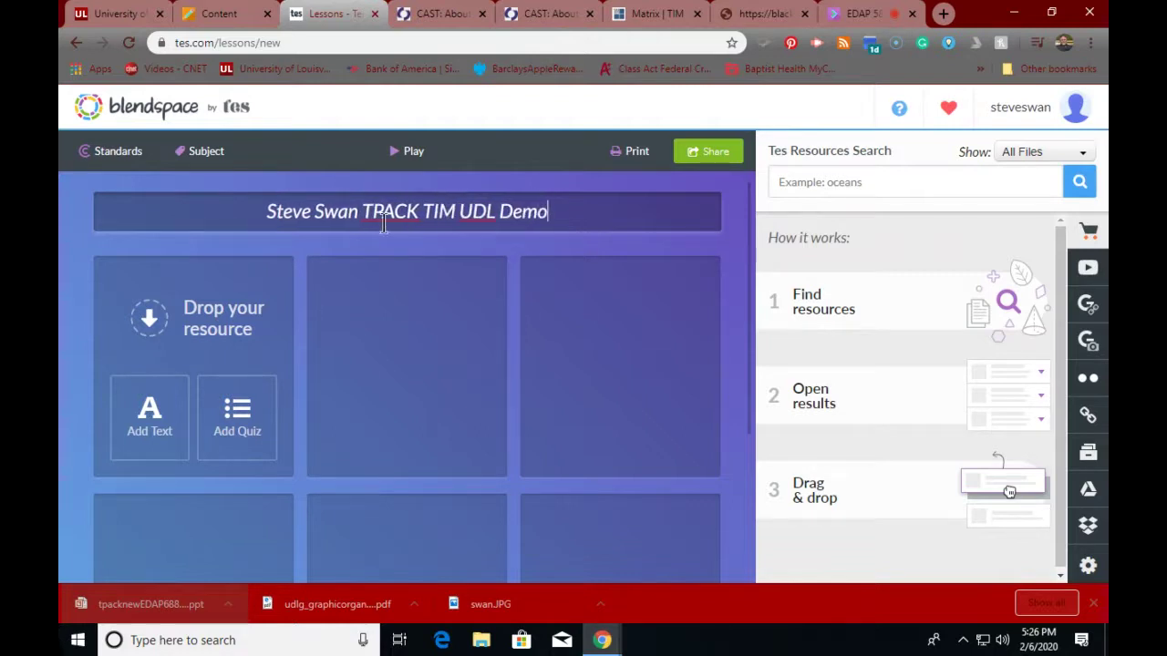
Replace the lesson title's wording after the author's name with "Alphabet Soup".
left_click_drag(363, 212, 622, 211)
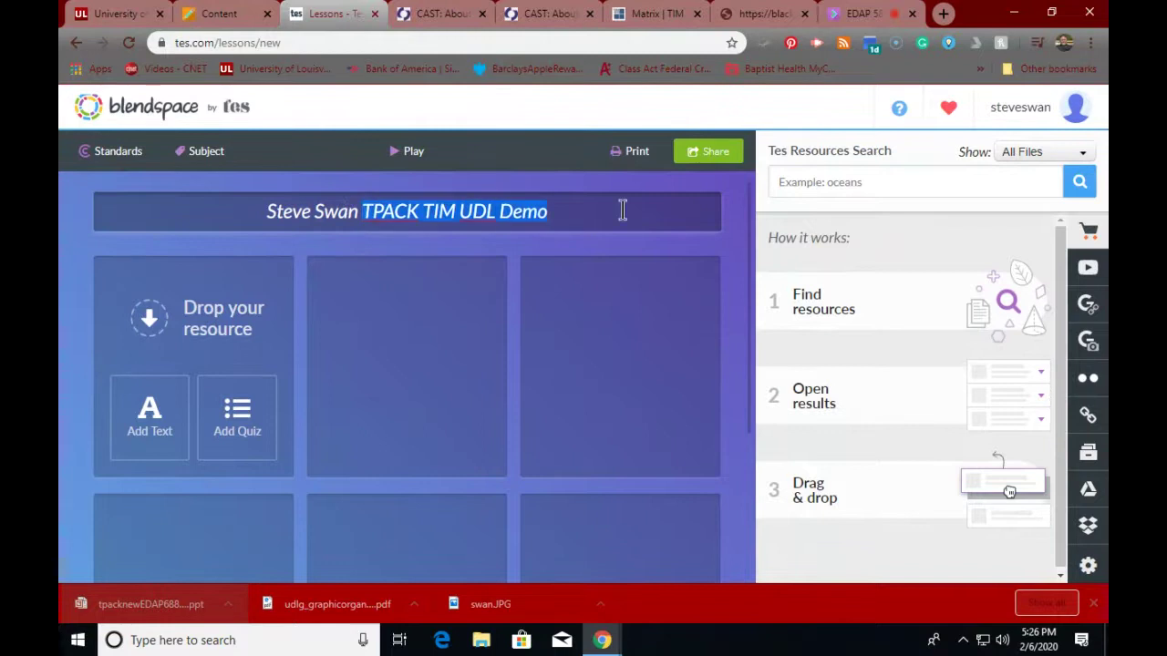
type("A")
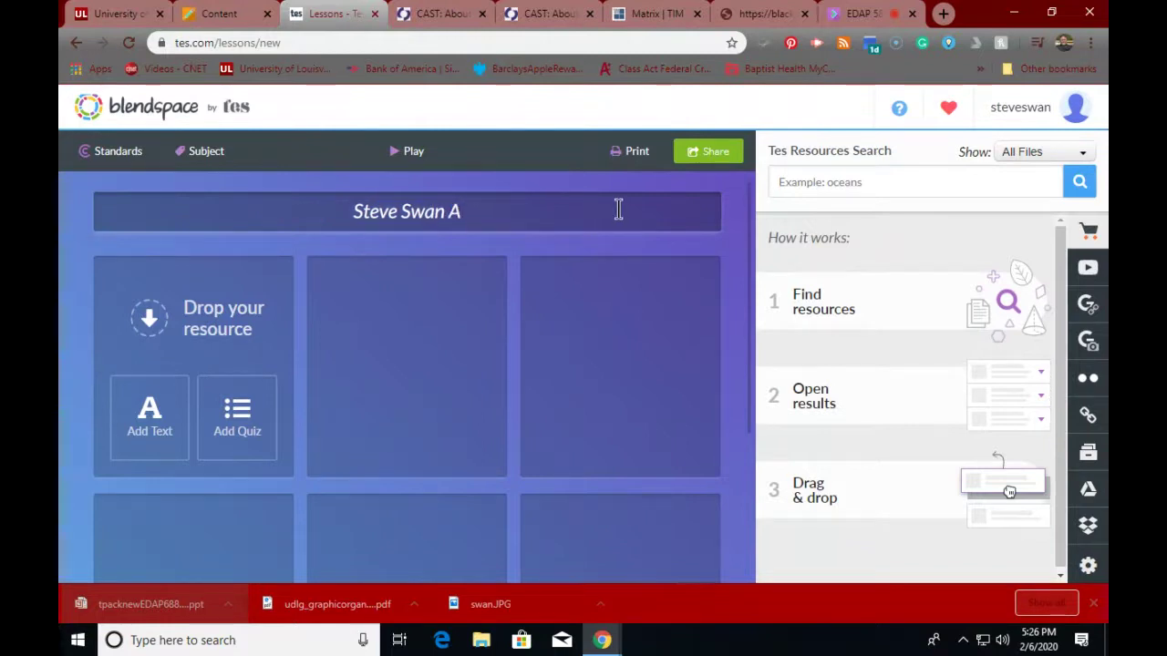
type("lphab")
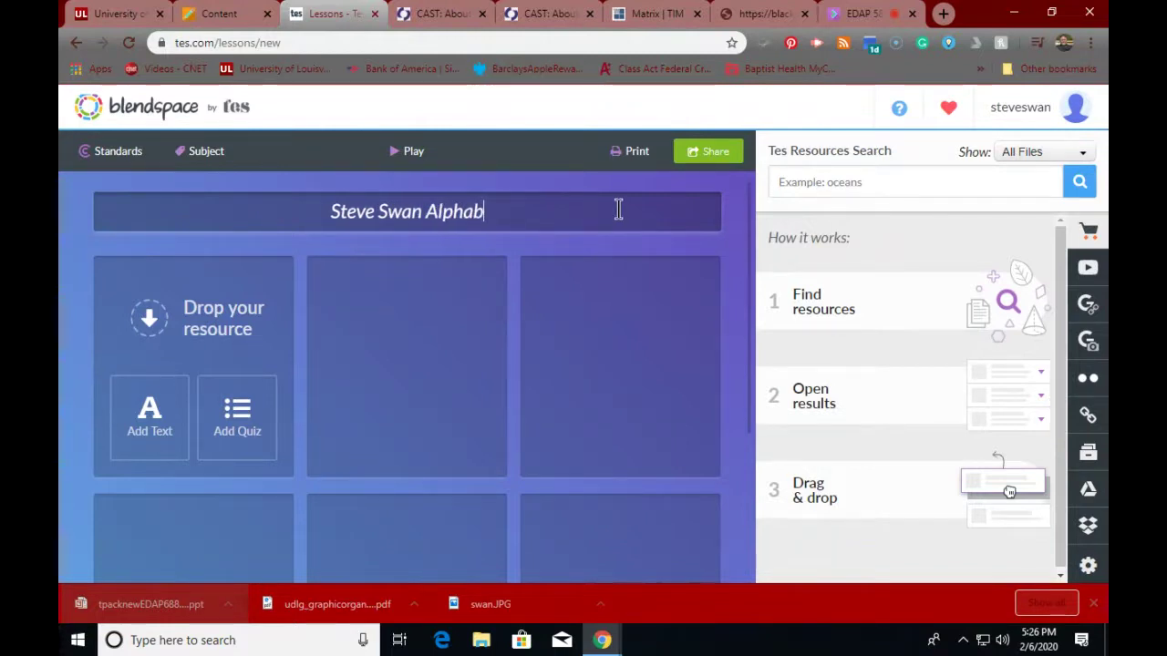
type("et sou")
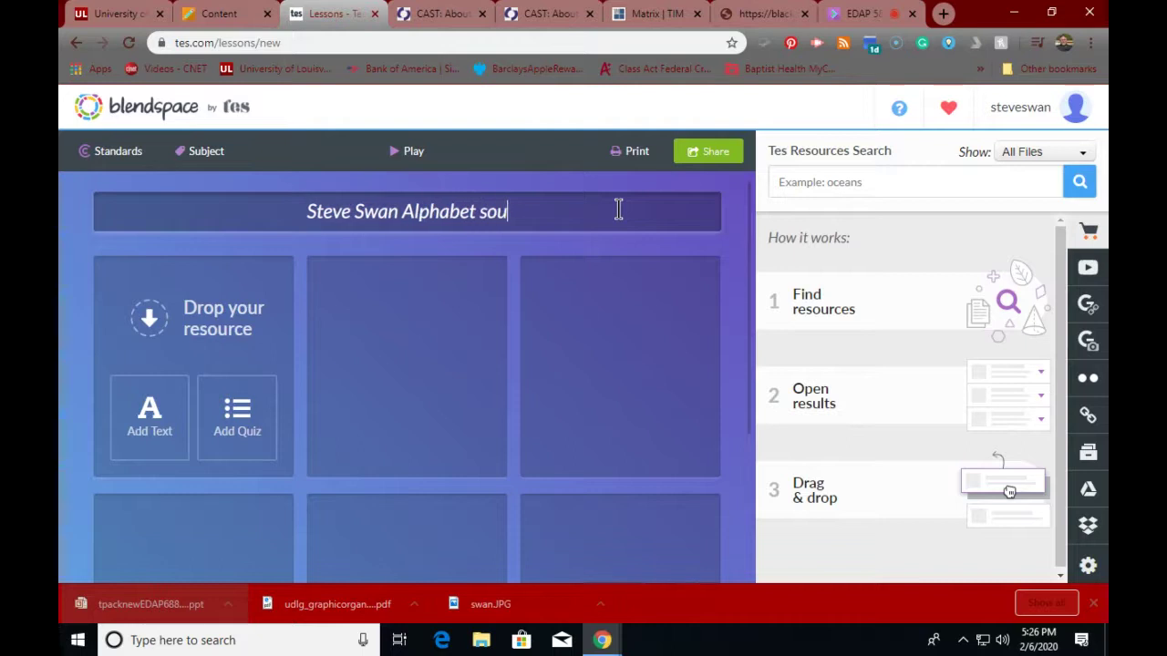
type("p")
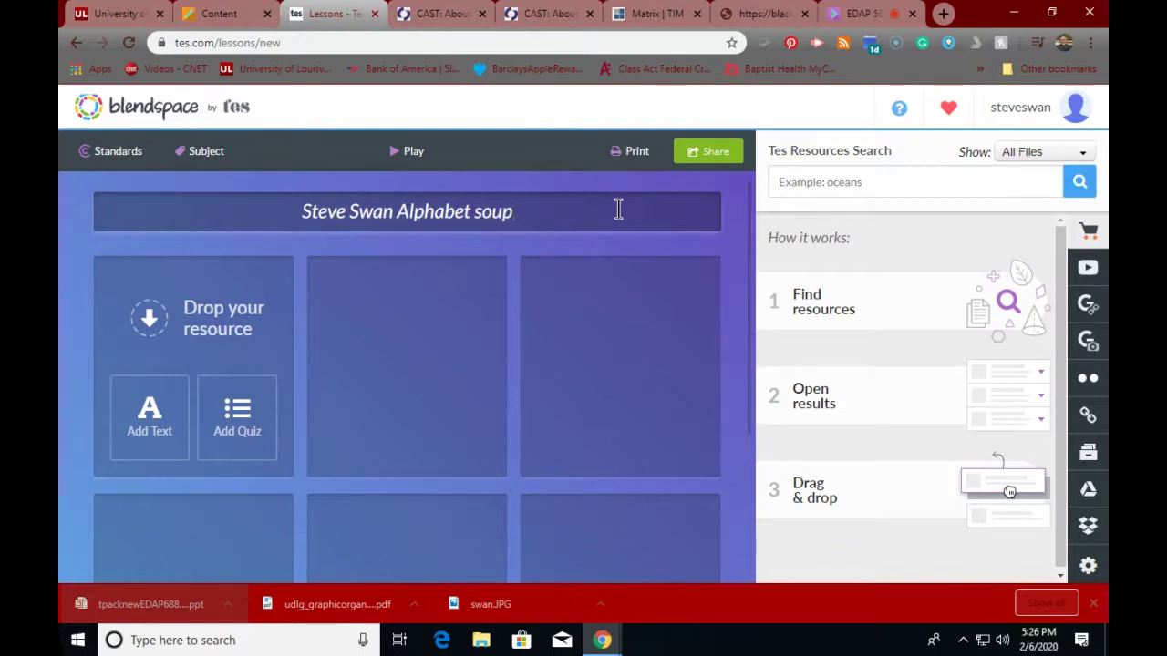
left_click(482, 211)
key("BackSpace")
type("S")
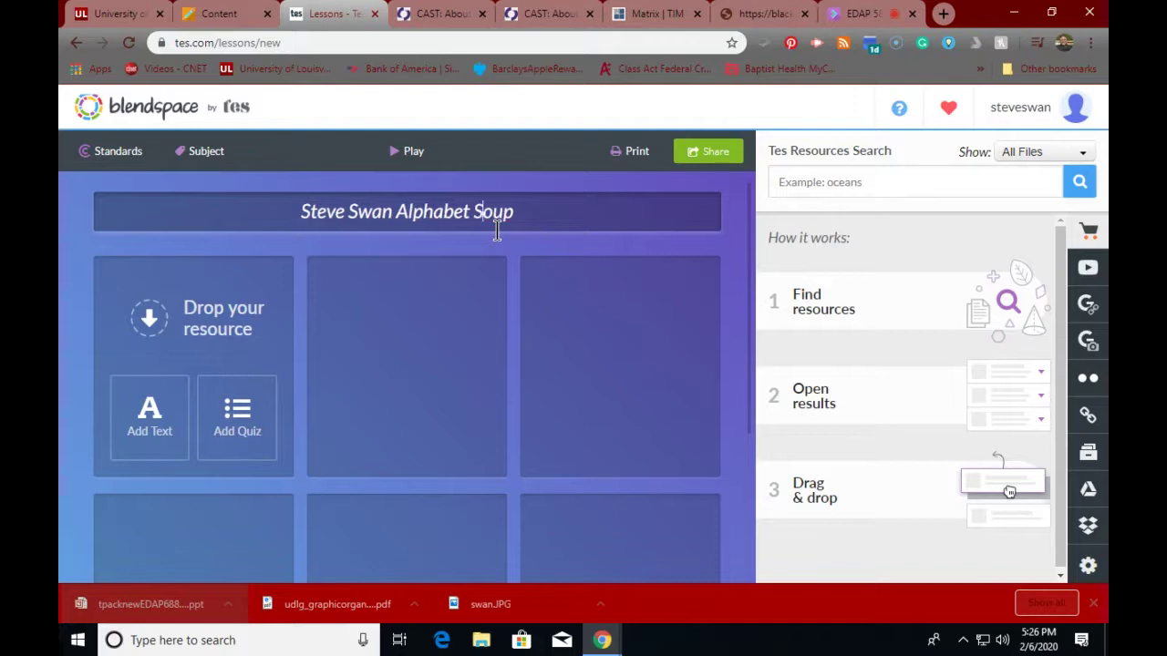
left_click(572, 287)
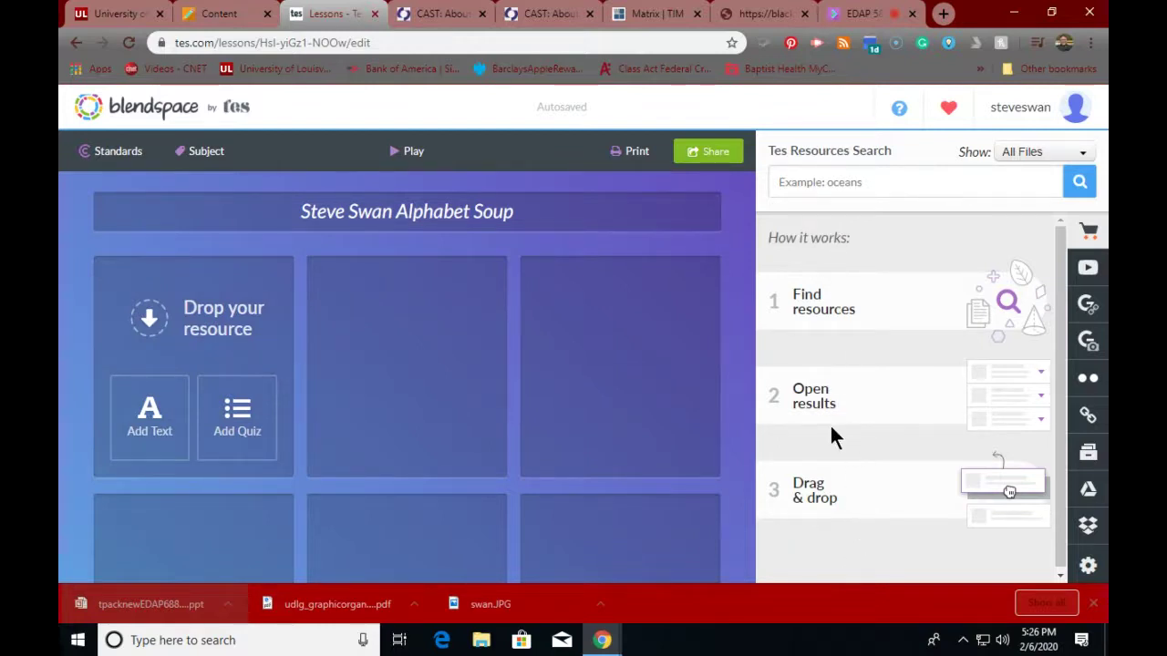
scroll(321, 415, "down", 3)
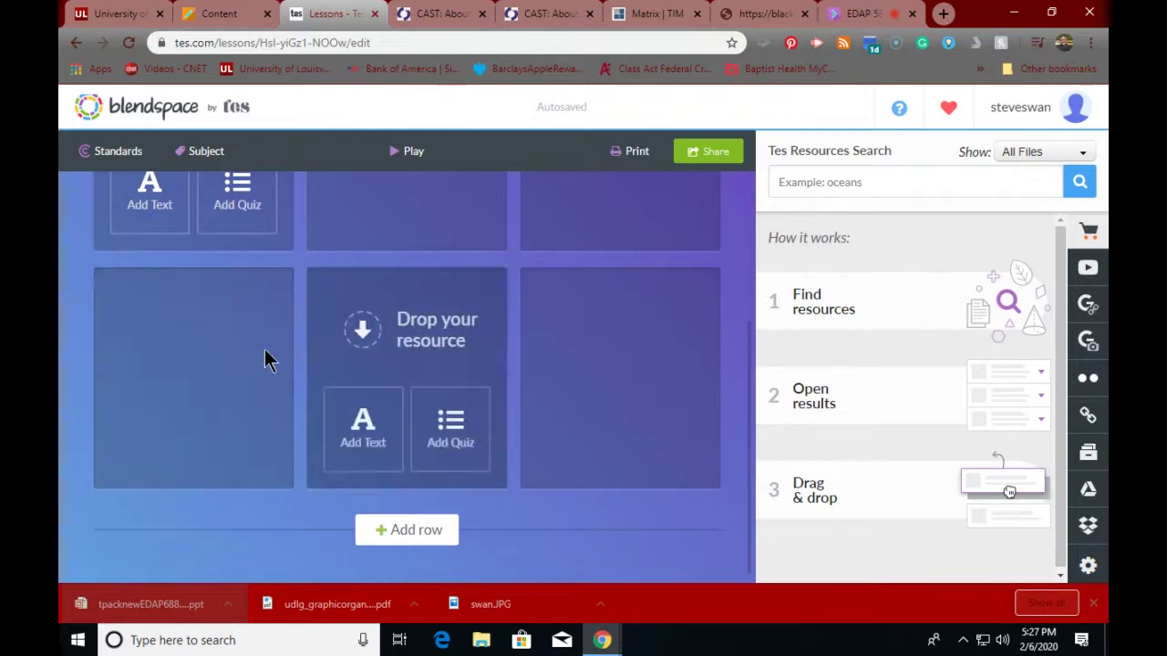
scroll(201, 228, "up", 2)
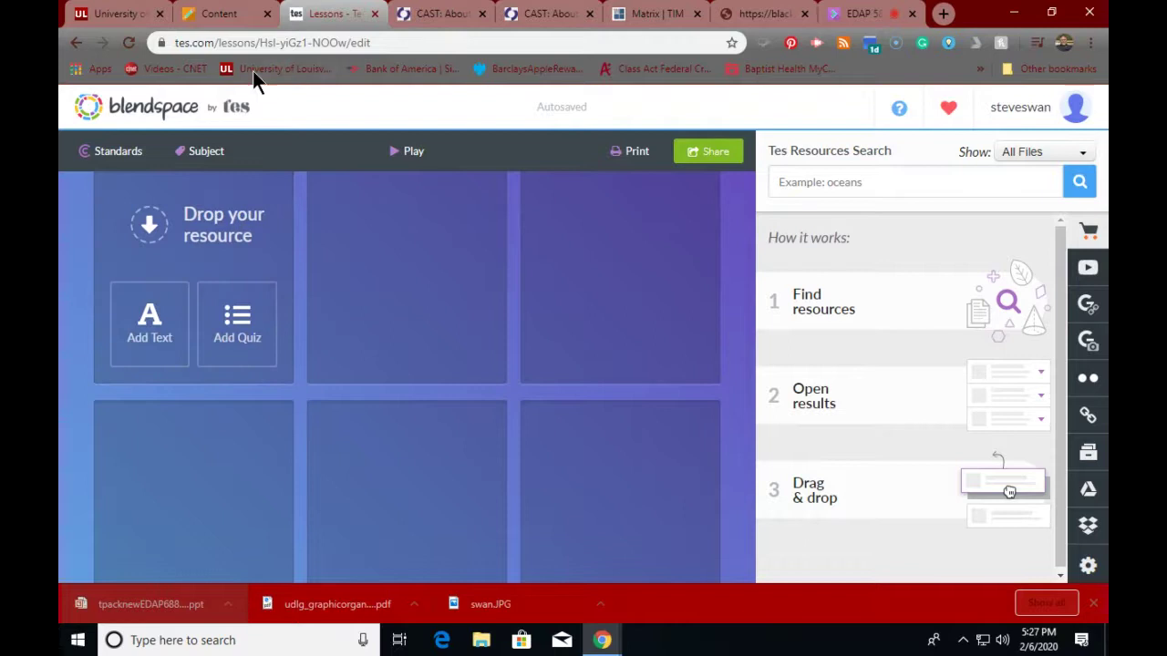
Return to the Blackboard course, open EDAP585 Modules and look for the TPACK, TIM, and UDL Blendspace assignment instructions.
left_click(236, 24)
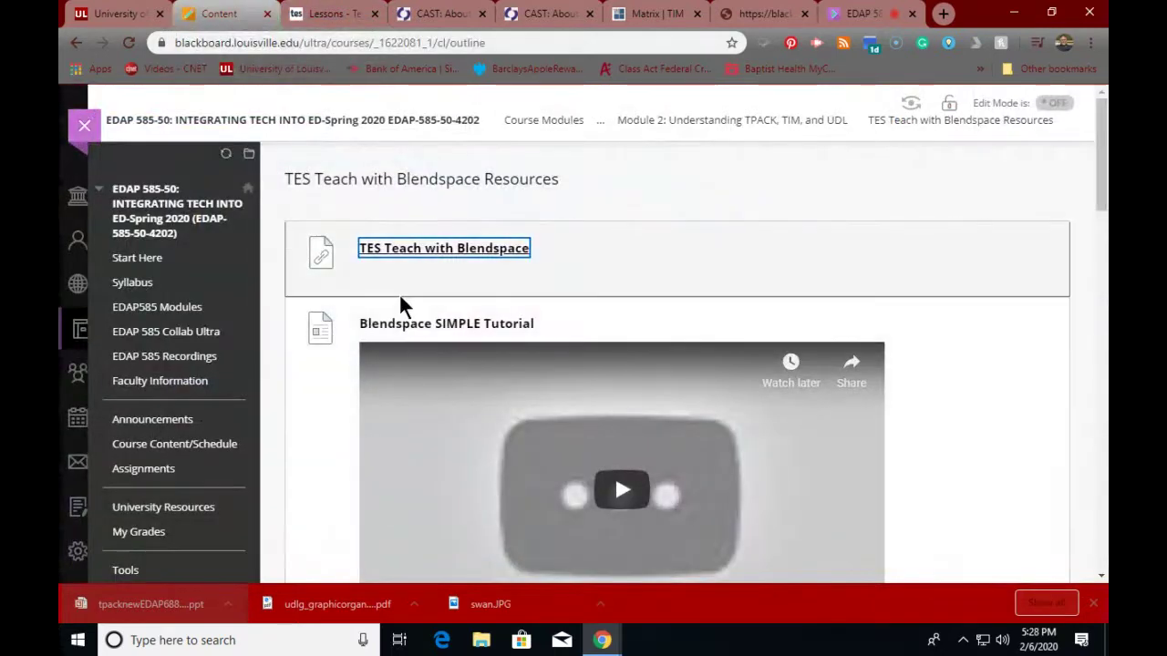
left_click(726, 122)
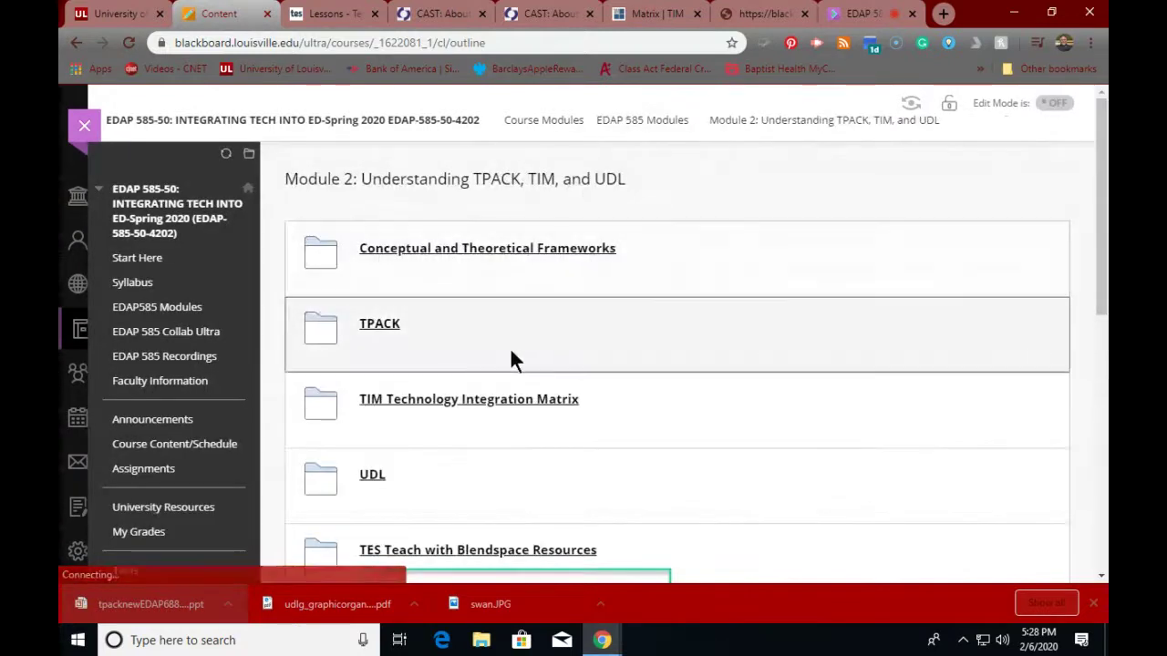
left_click(545, 119)
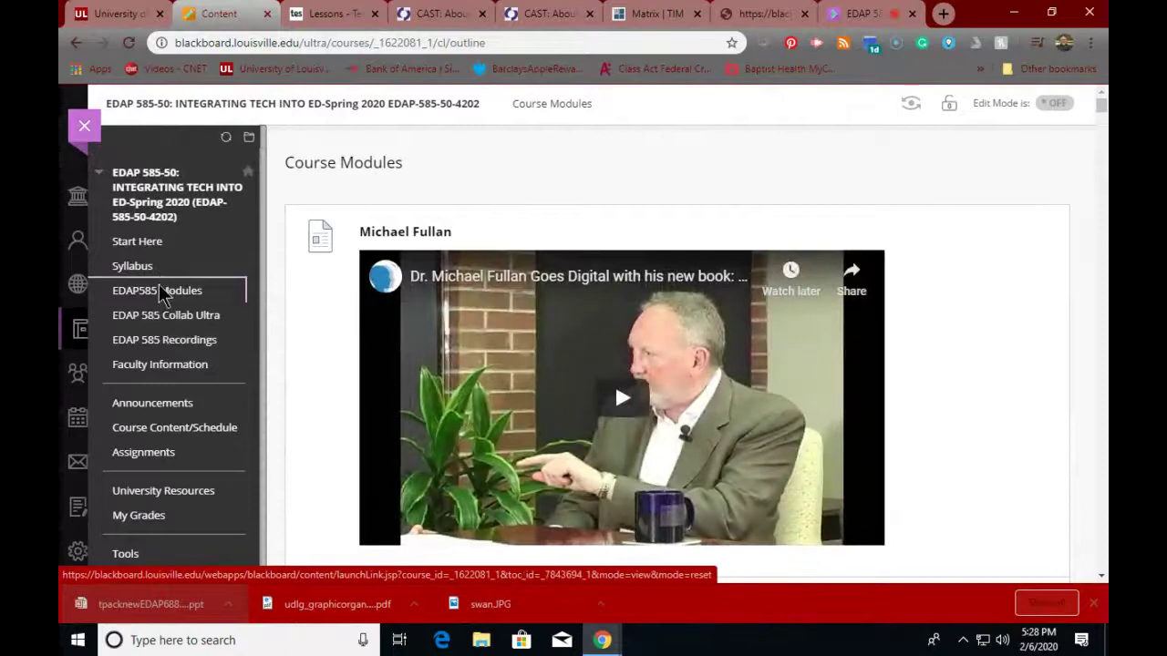
left_click(153, 292)
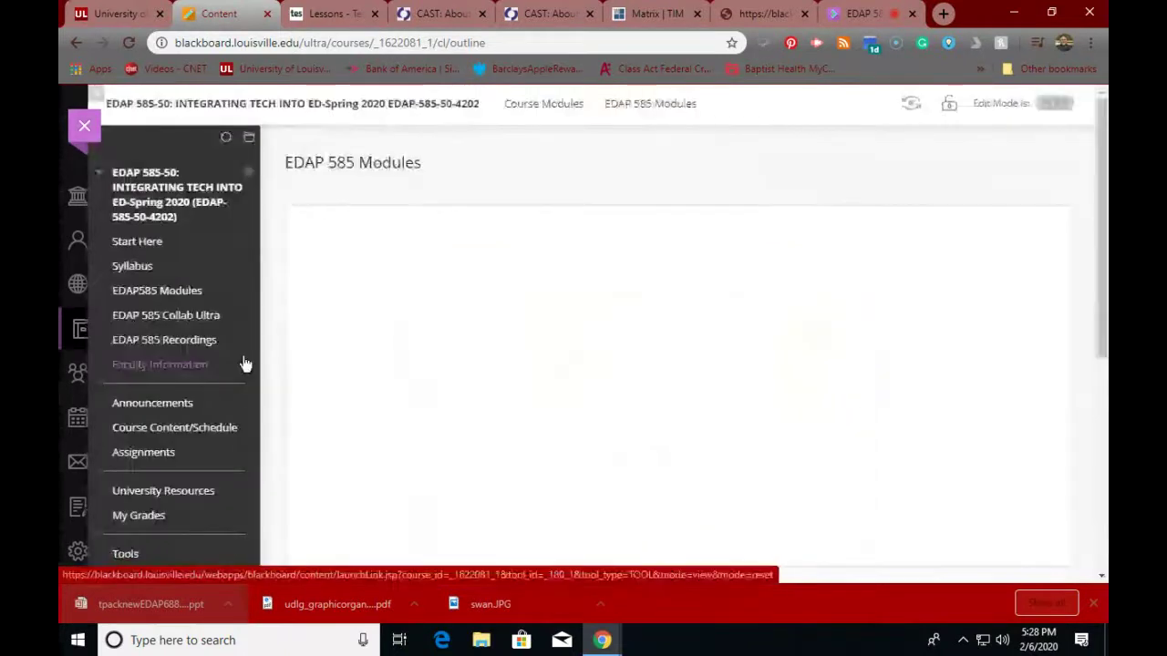
scroll(352, 390, "down", 15)
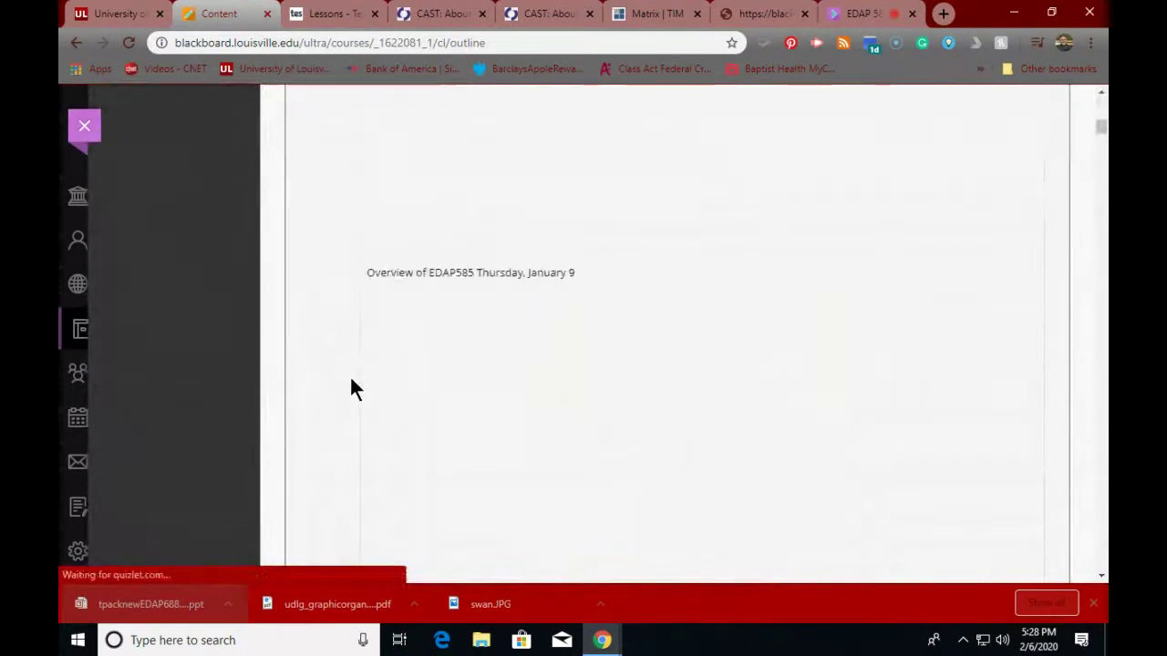
scroll(354, 386, "down", 10)
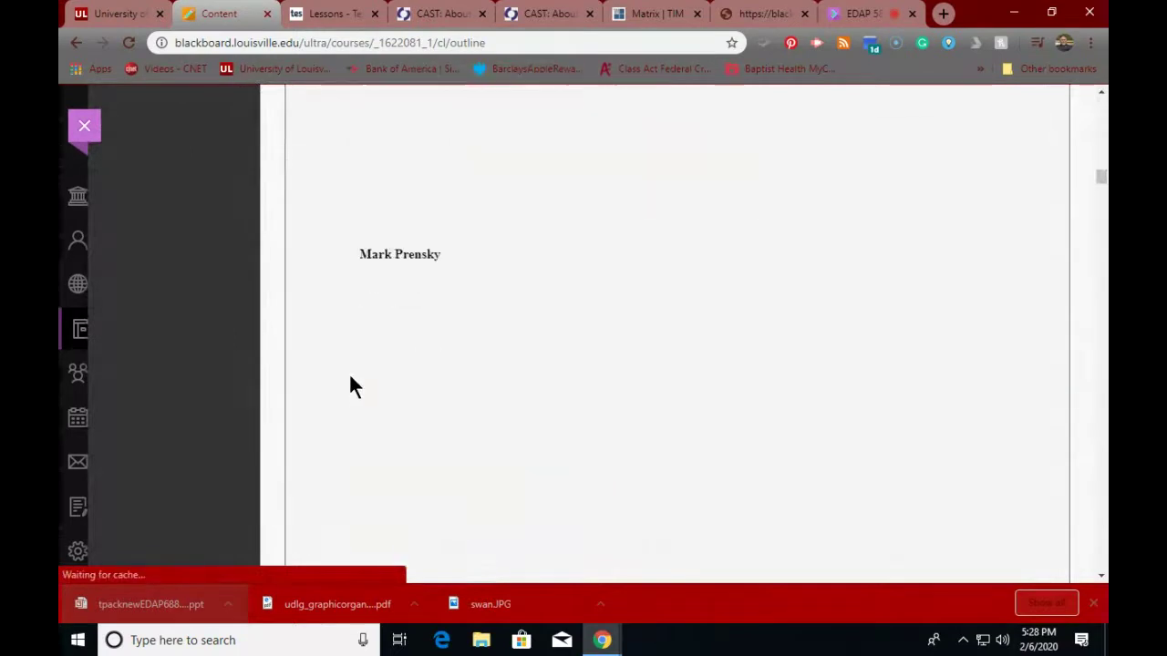
scroll(350, 383, "down", 15)
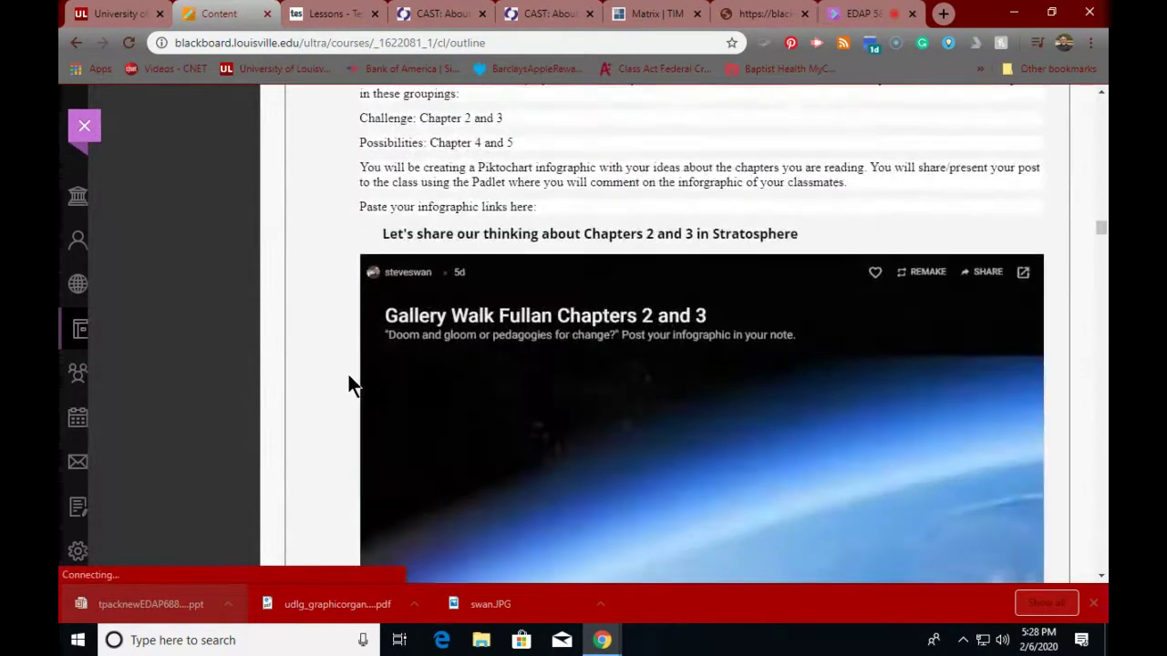
scroll(348, 372, "down", 10)
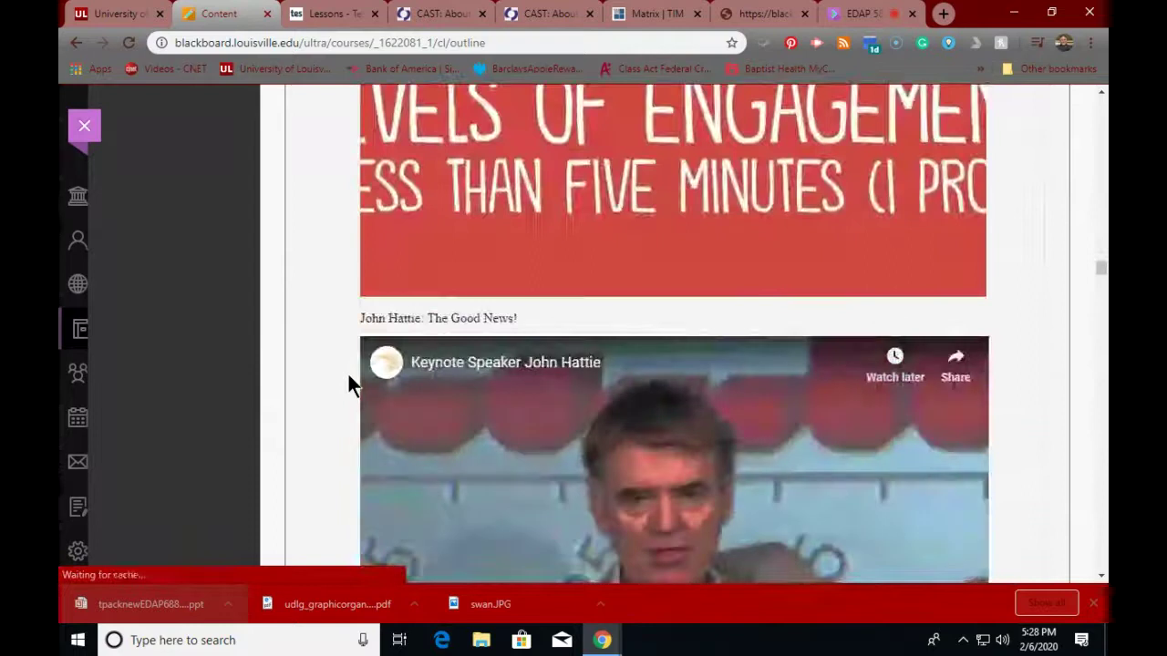
scroll(349, 383, "down", 10)
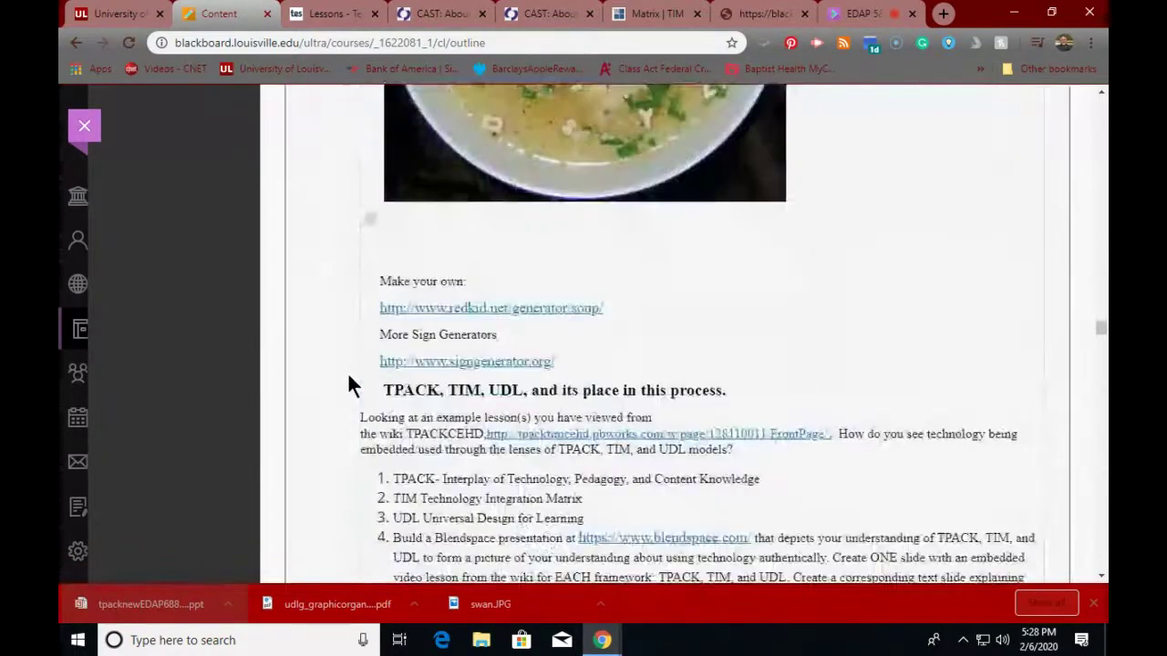
Open the TPACKCEHD wiki linked in the assignment and look through its FrontPage for the TPACK and TIM explanations, videos and matrix.
scroll(354, 384, "down", 1)
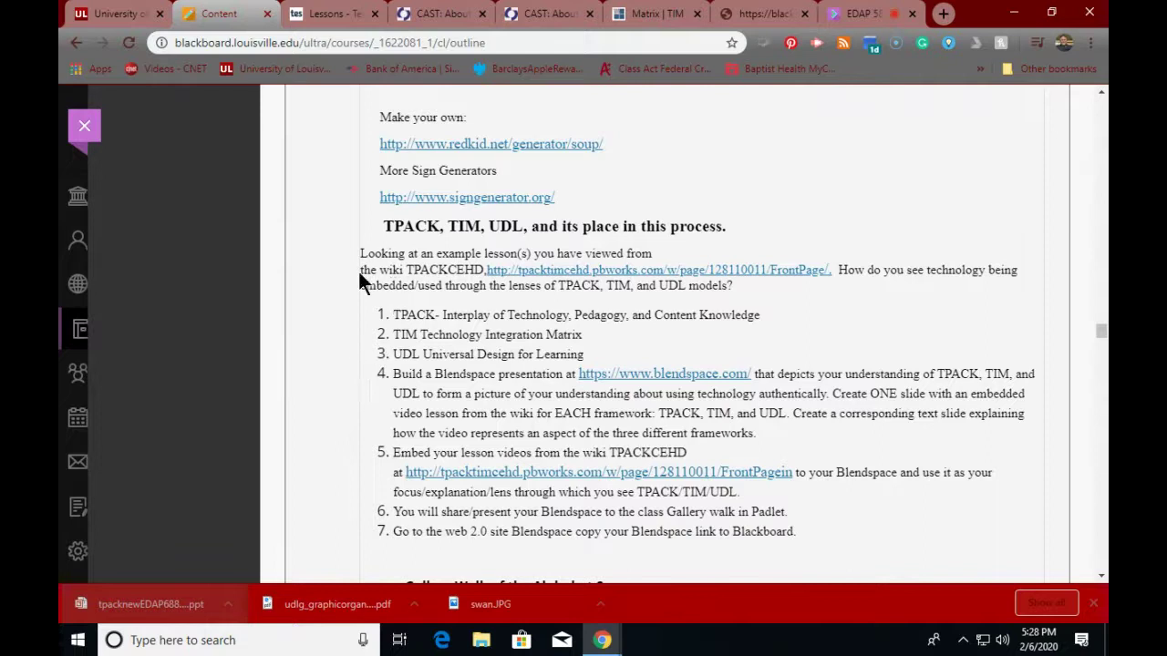
left_click(550, 271)
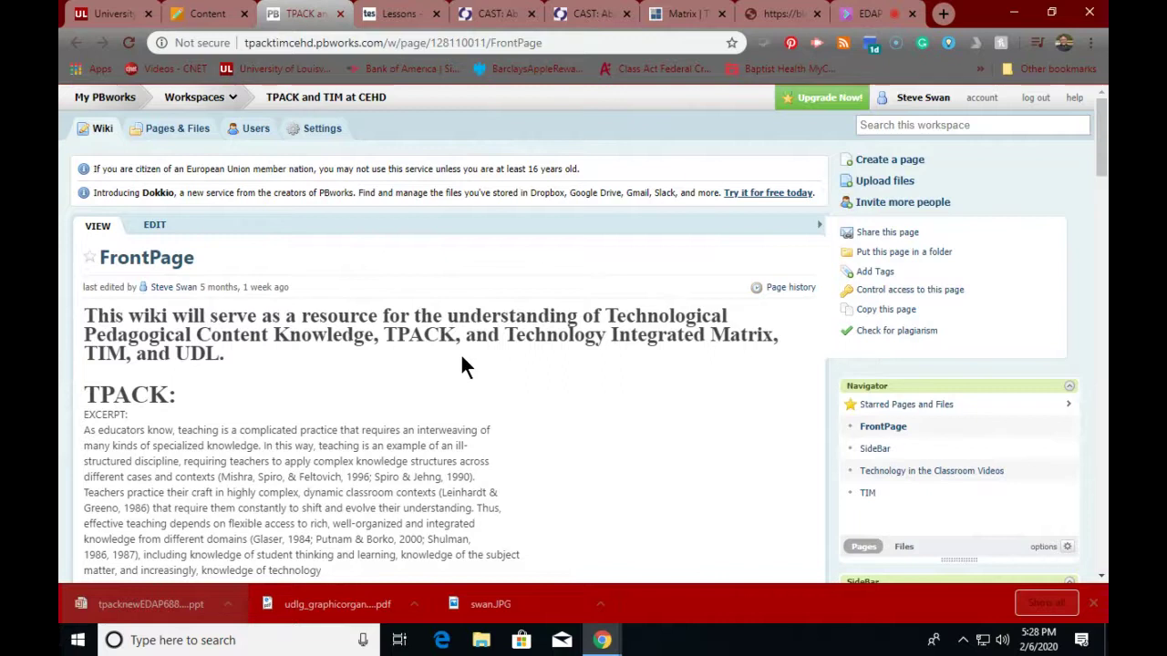
scroll(502, 412, "down", 10)
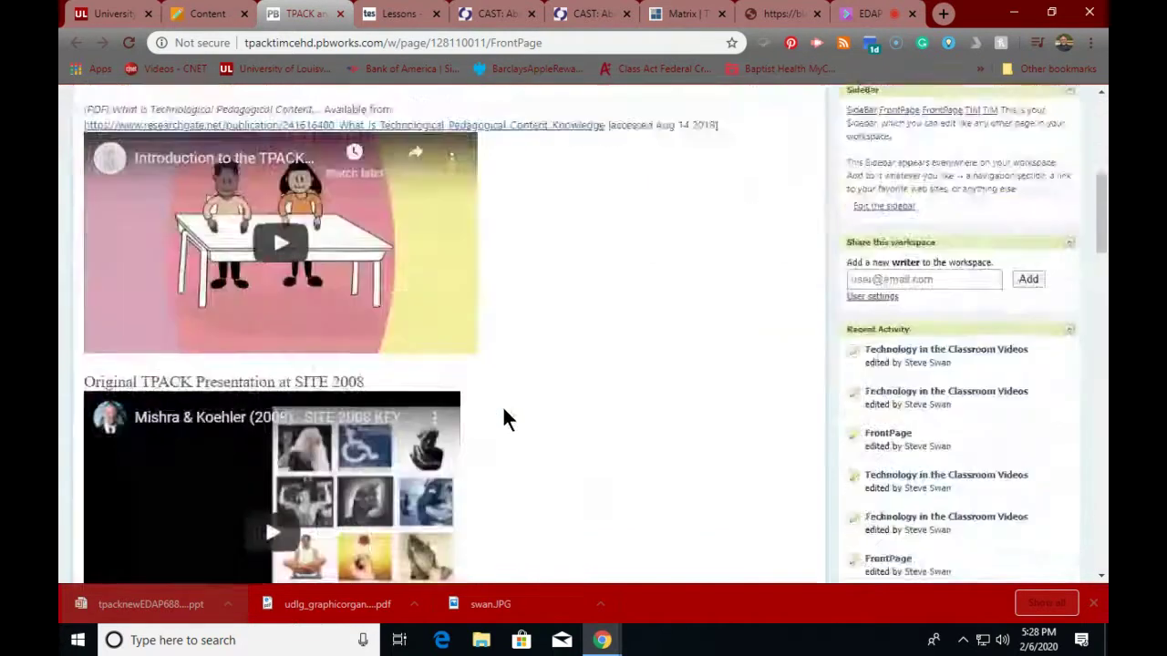
scroll(502, 415, "down", 5)
scroll(502, 414, "up", 5)
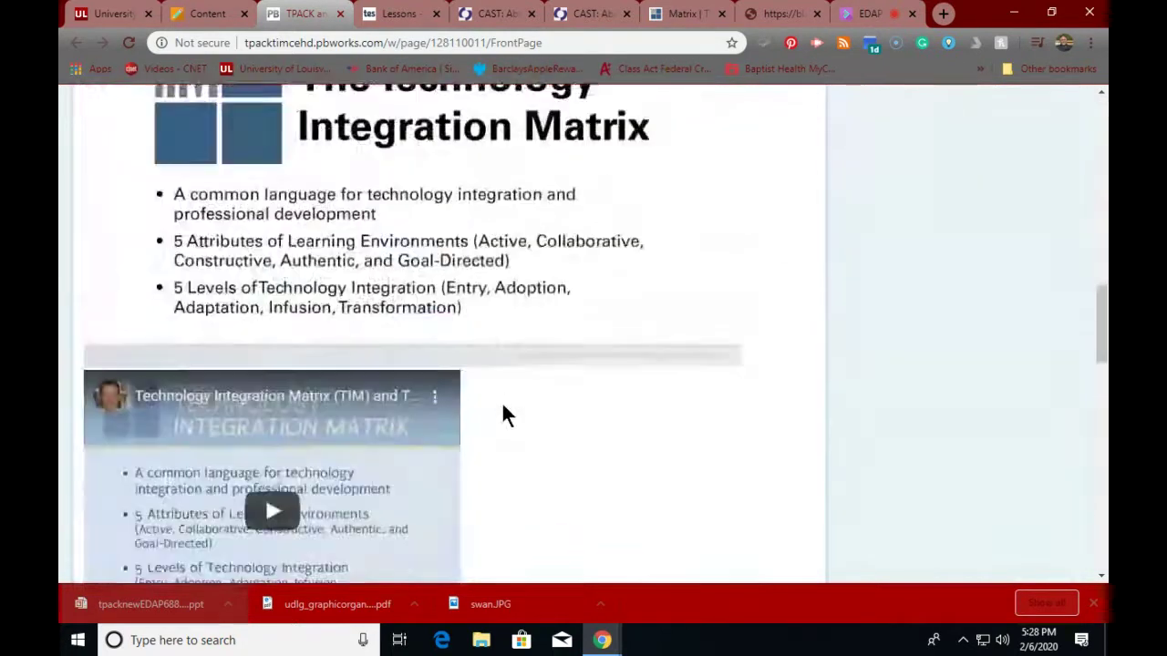
scroll(504, 412, "down", 6)
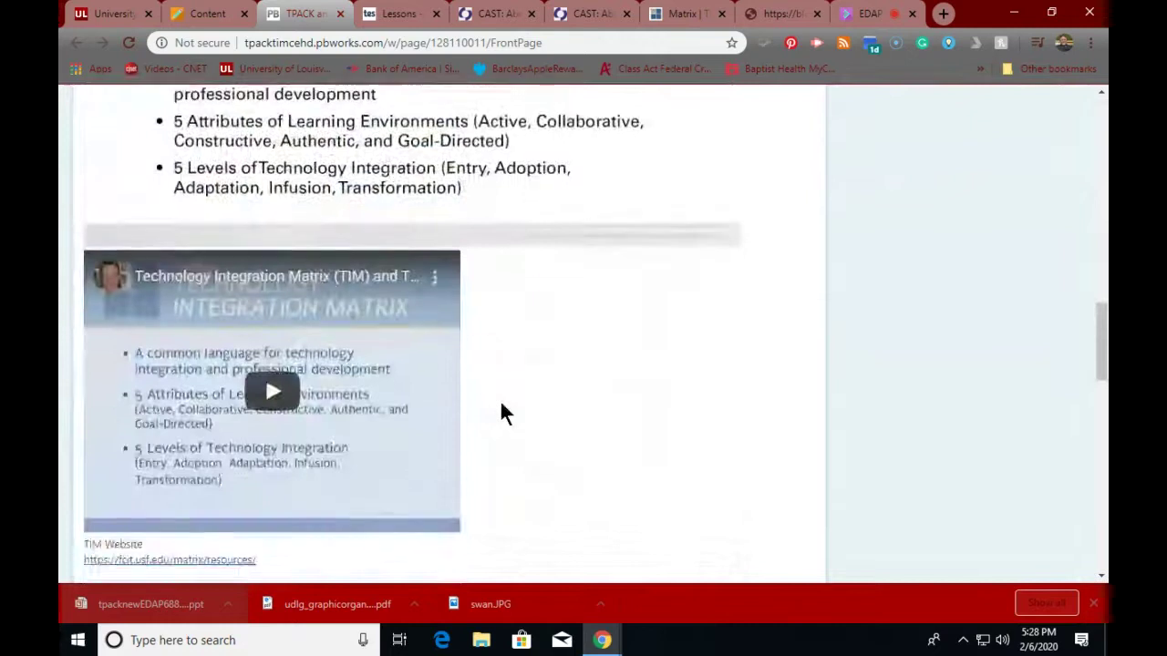
scroll(500, 401, "down", 12)
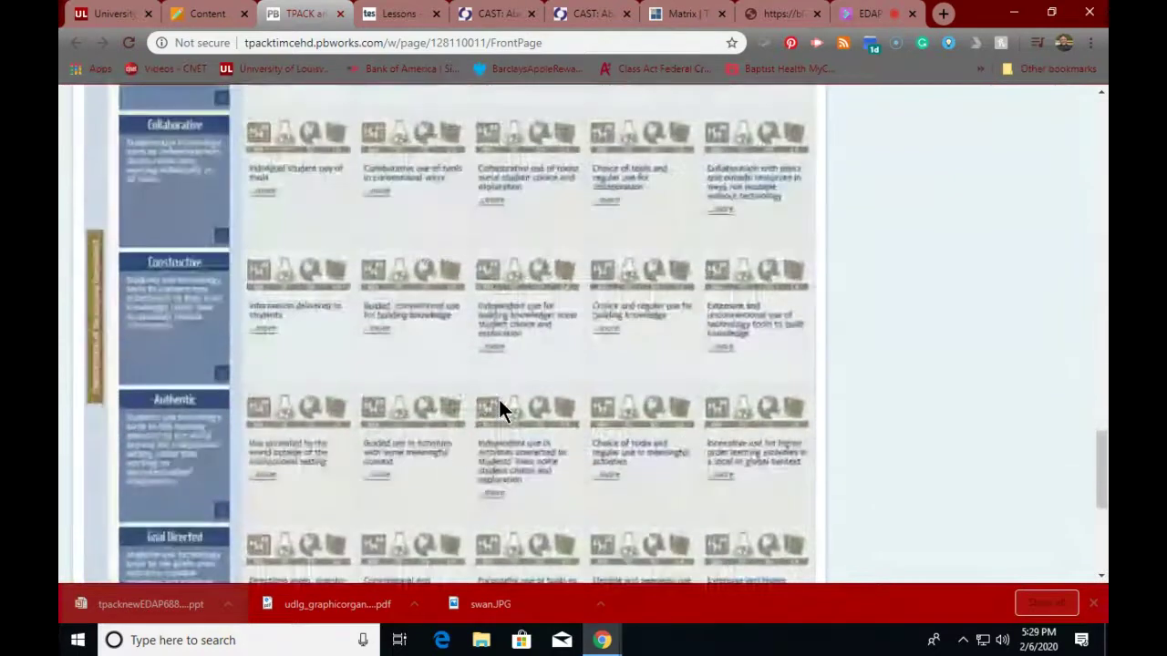
scroll(501, 411, "up", 15)
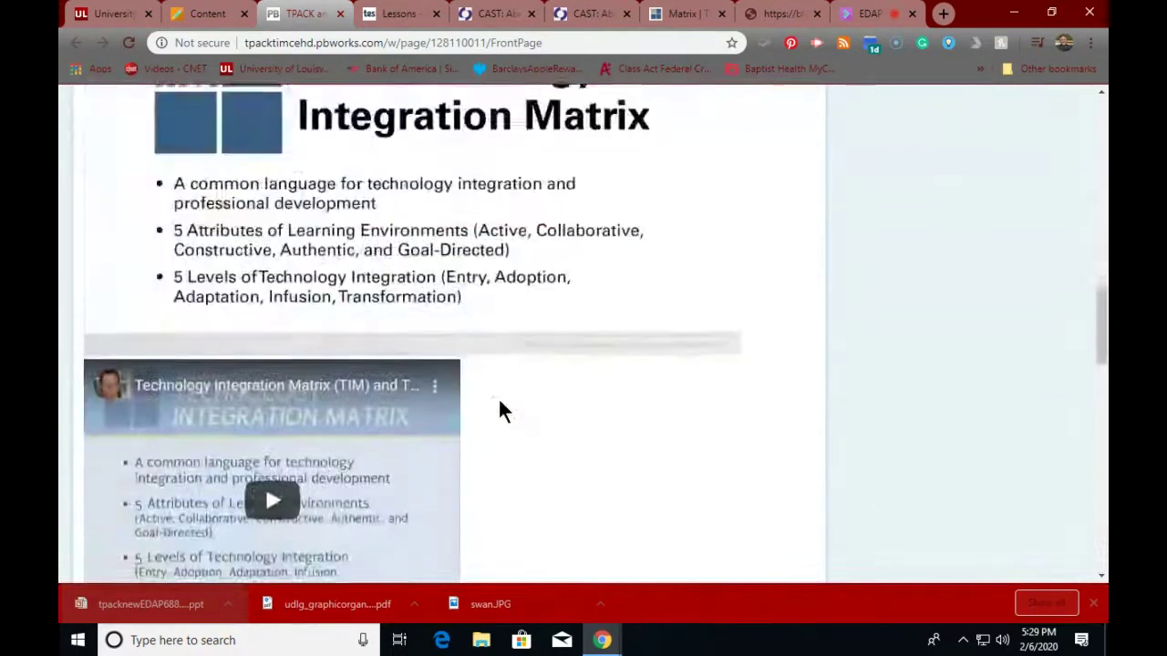
scroll(499, 411, "up", 1)
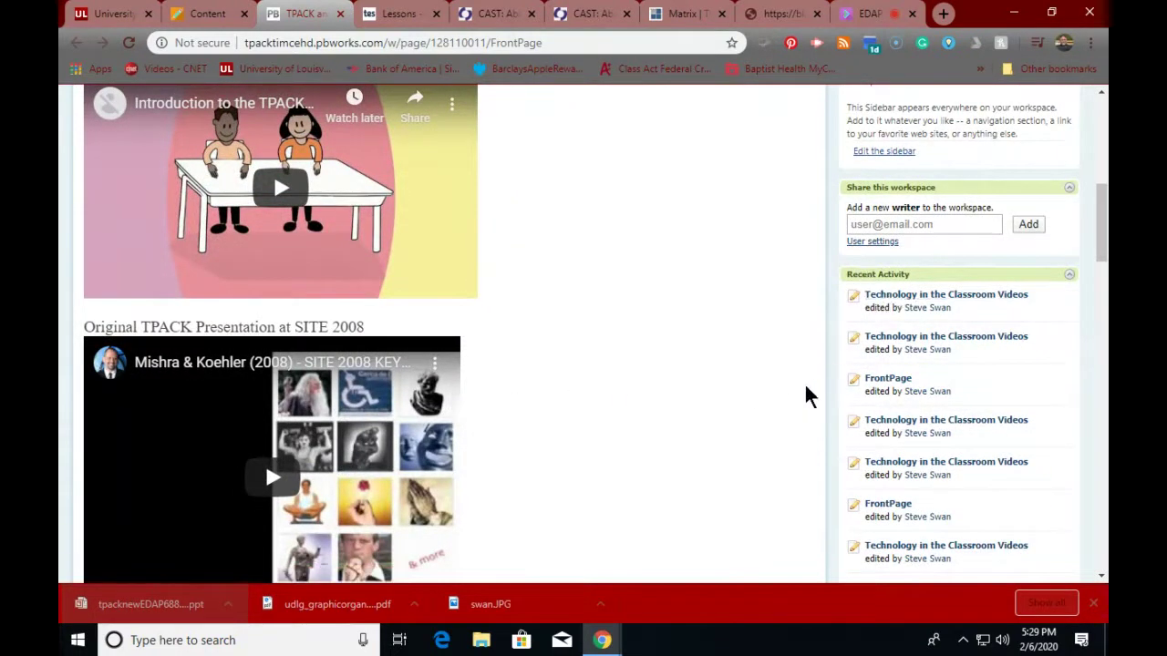
scroll(807, 396, "up", 10)
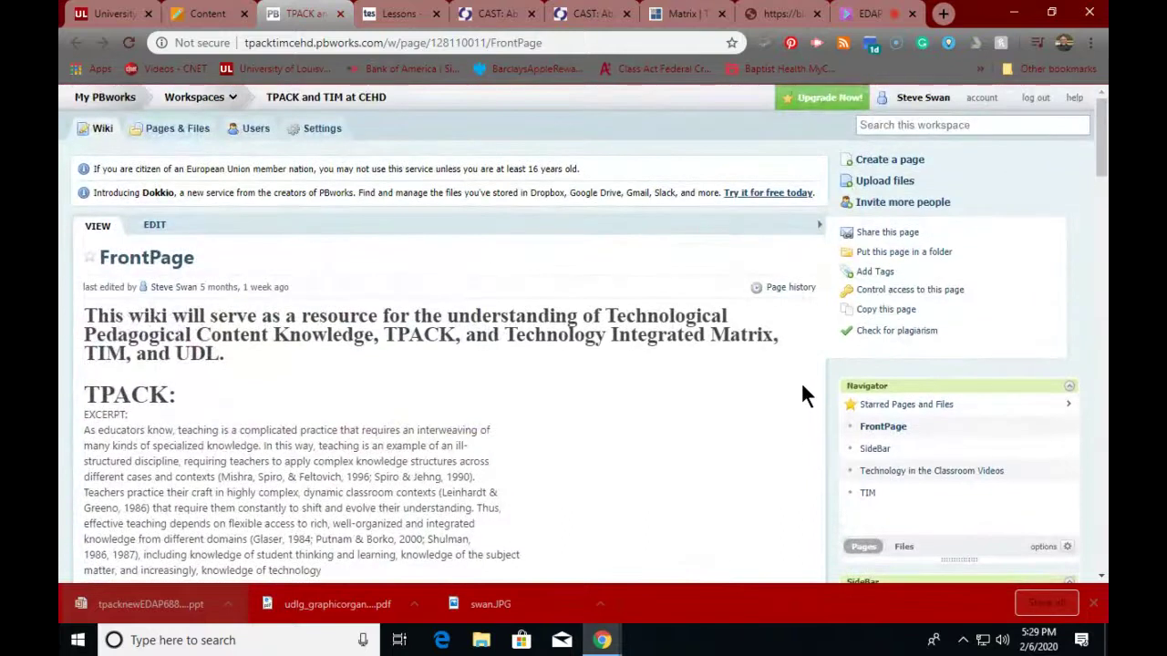